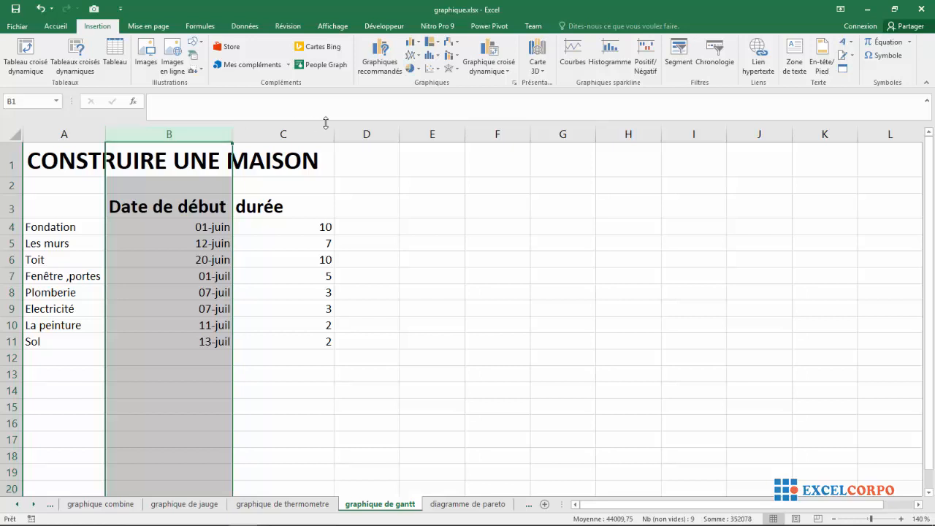
click(306, 127)
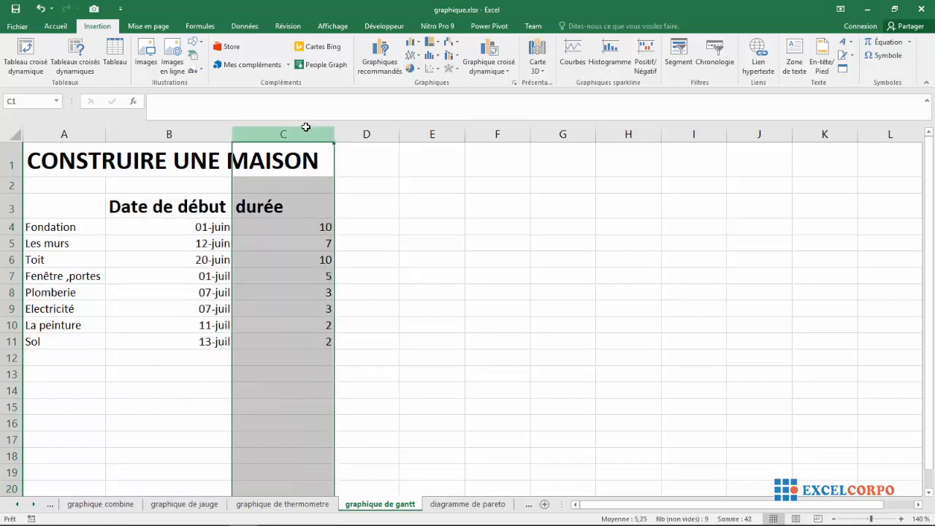
click(386, 278)
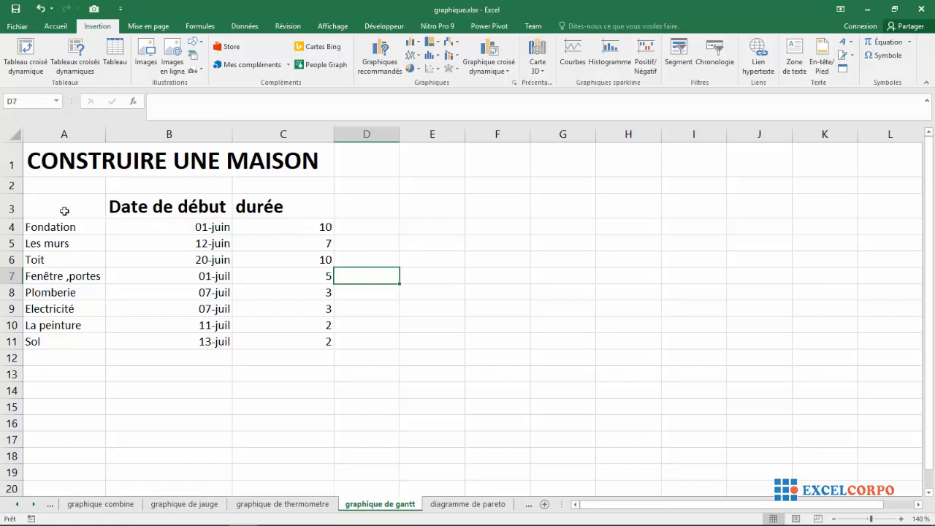
Insert a 2D stacked bar chart from the task table A3:C11 and move it slightly up and away from the data.
drag(70, 208, 322, 339)
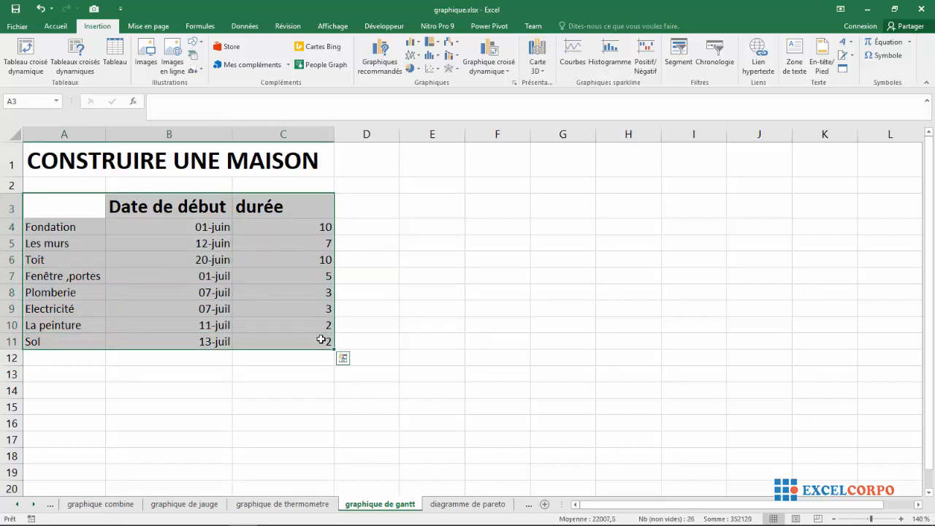
click(419, 46)
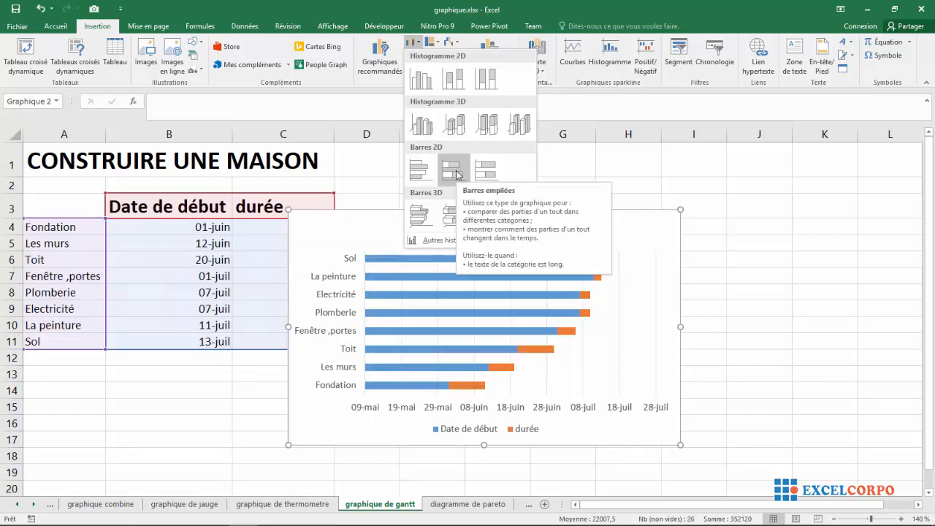
click(458, 175)
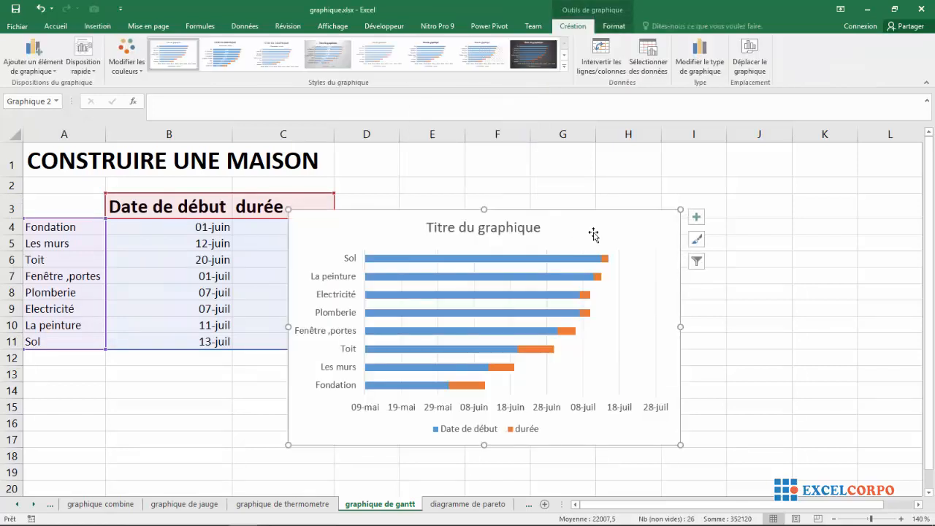
drag(593, 234, 623, 212)
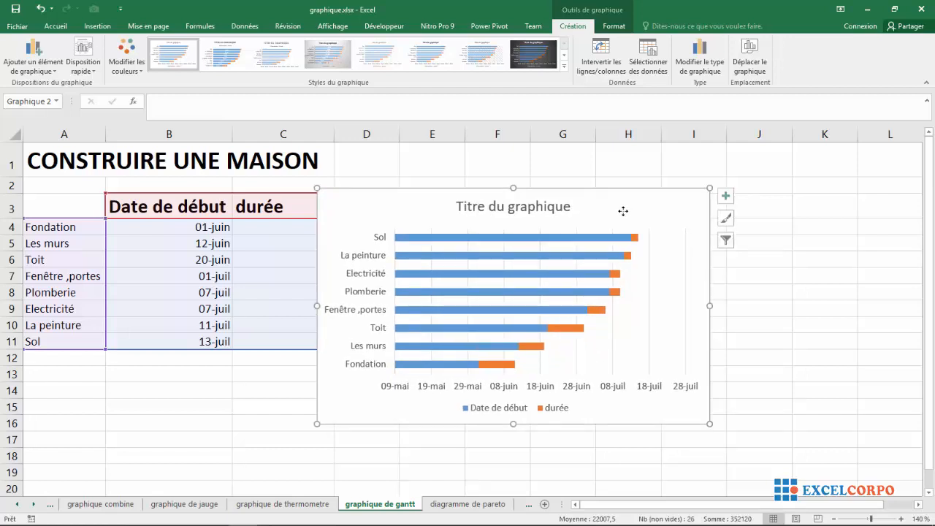
Replace the chart's placeholder title with "construire une maison".
double_click(539, 207)
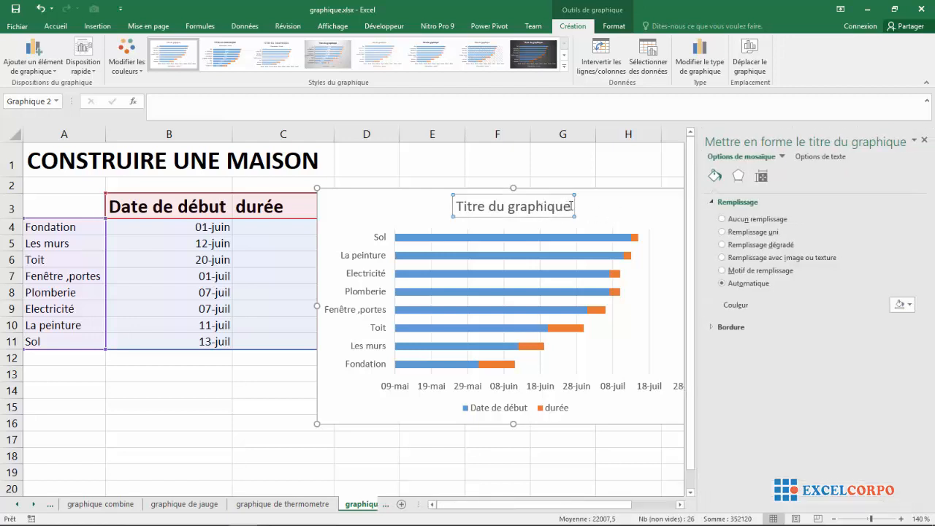
drag(571, 206, 482, 207)
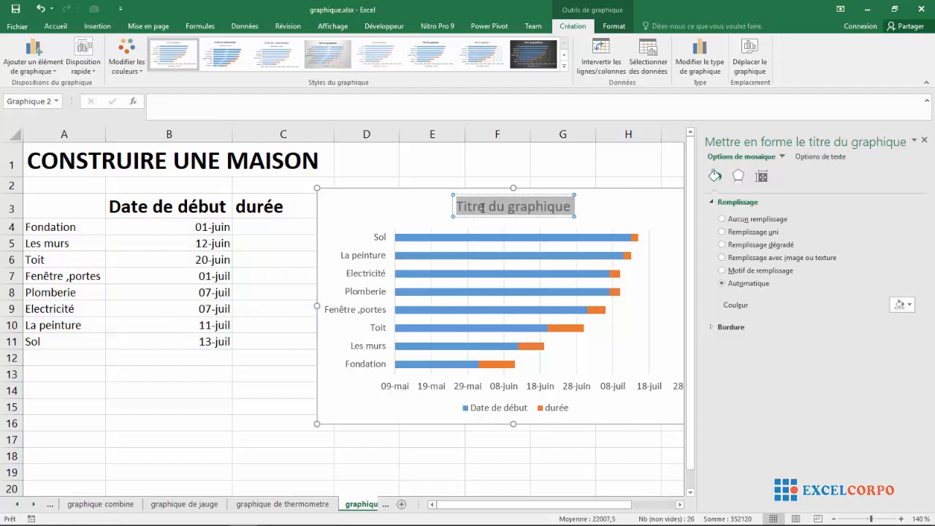
text(co)
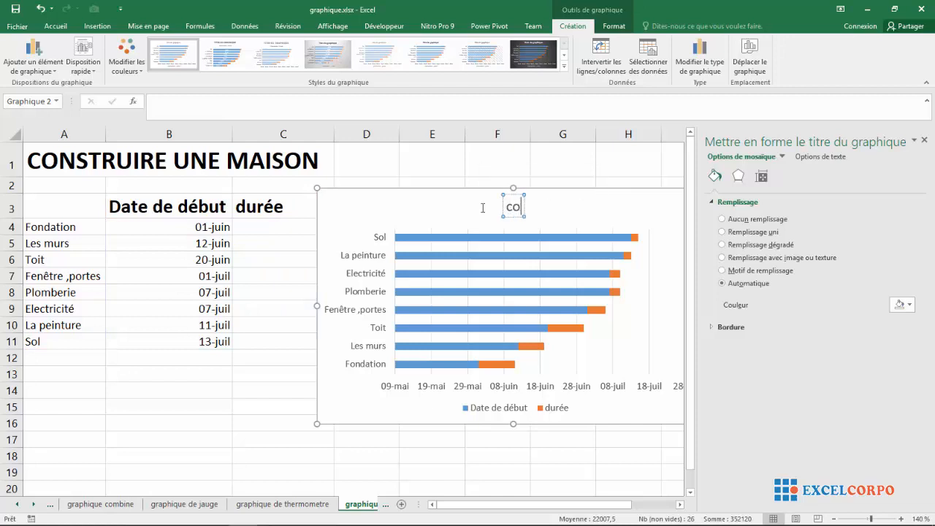
text(nstrui)
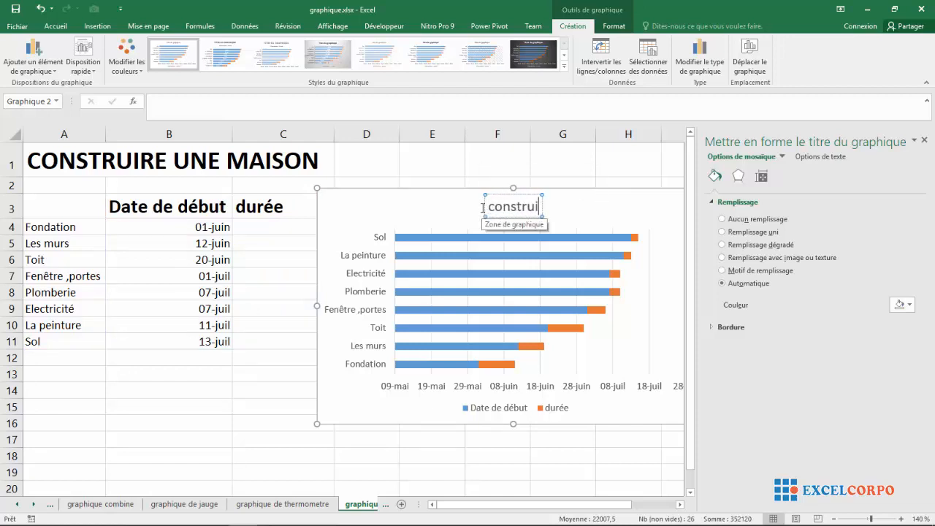
text(re une)
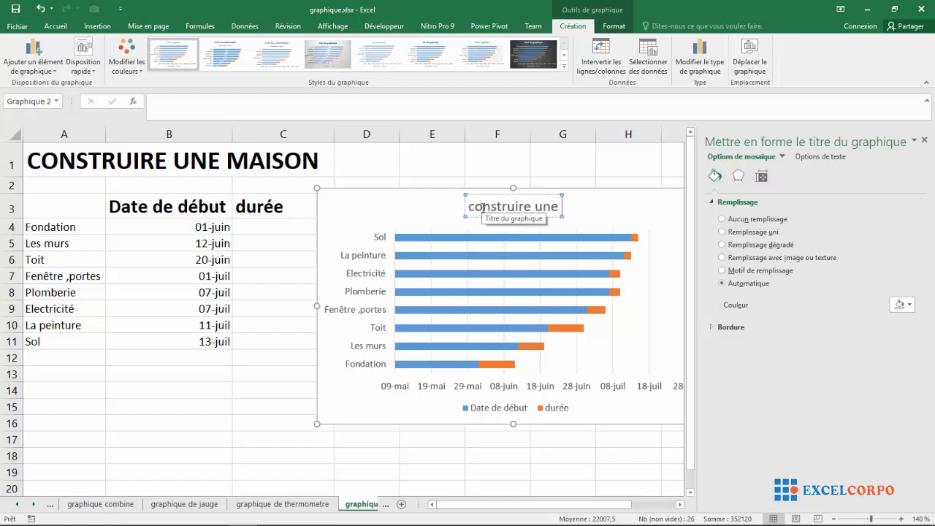
text( ,)
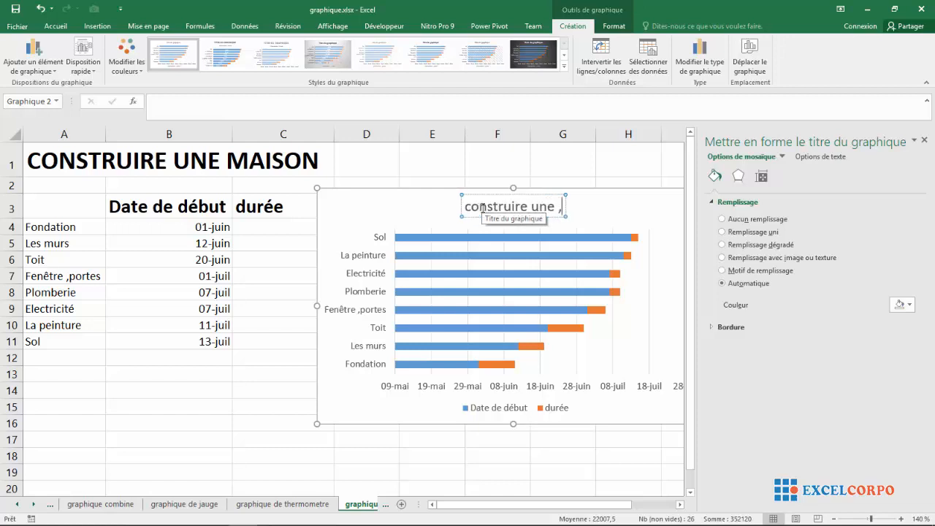
key(BackSpace)
text(m)
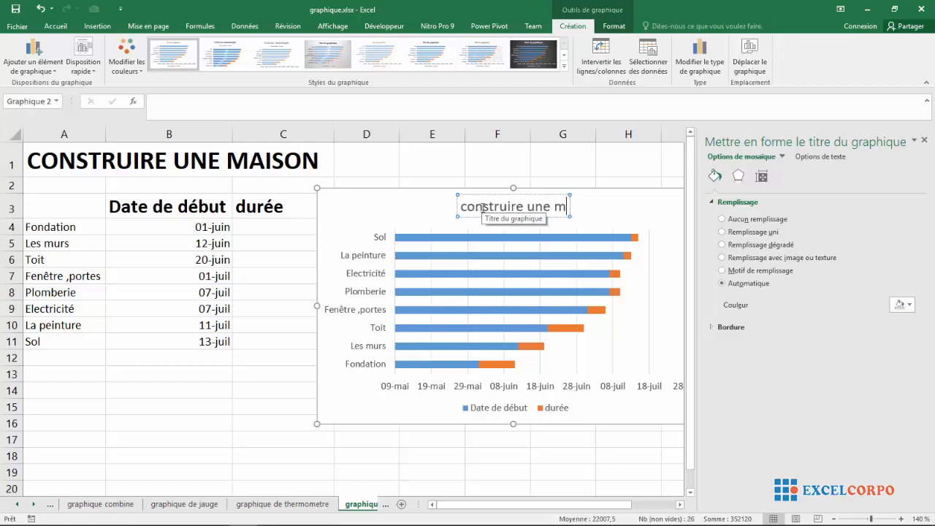
text(aison)
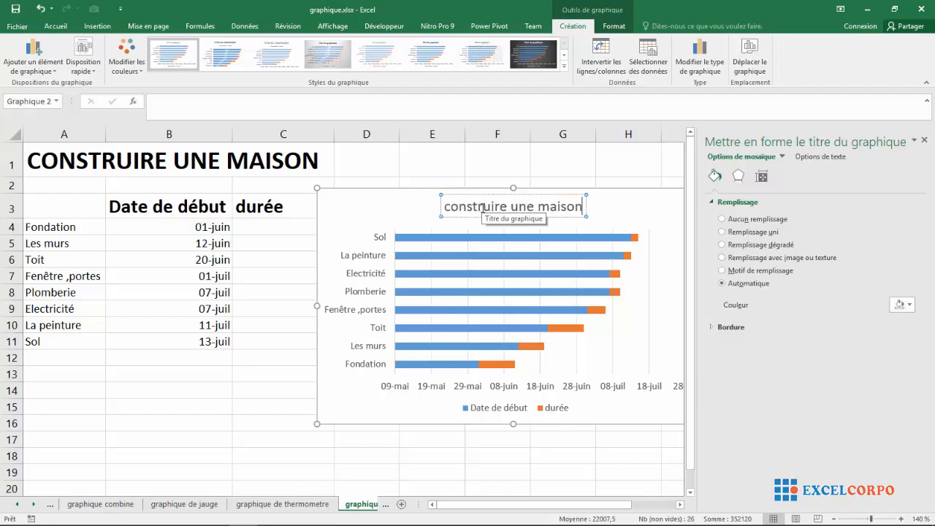
click(363, 209)
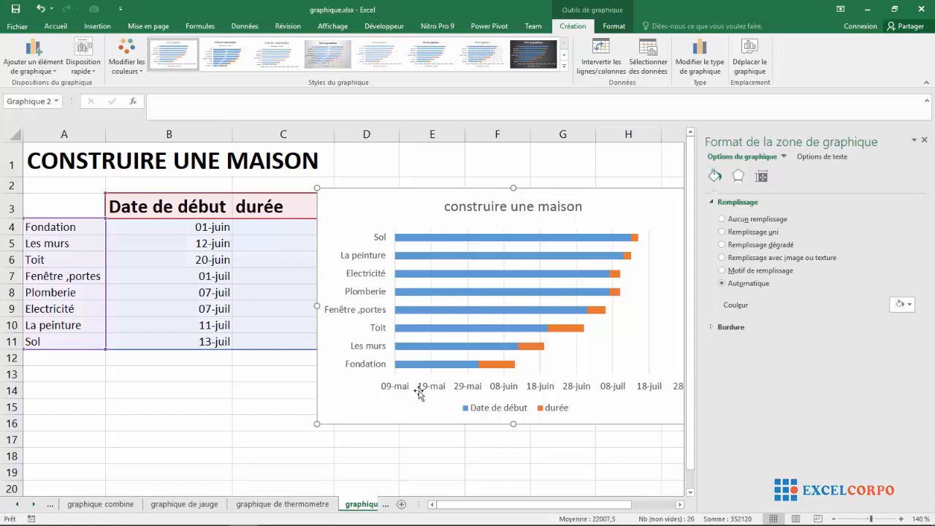
Delete the chart's legend and close the formatting pane.
click(491, 416)
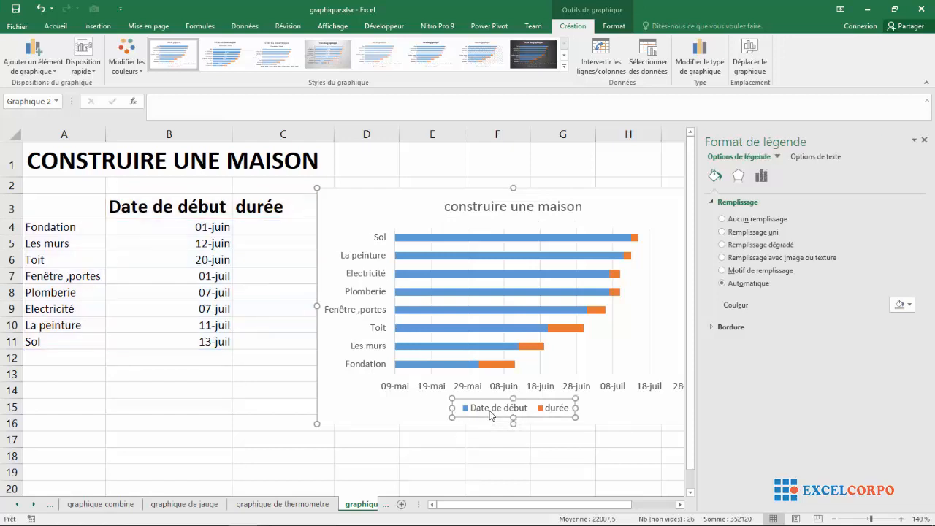
key(Delete)
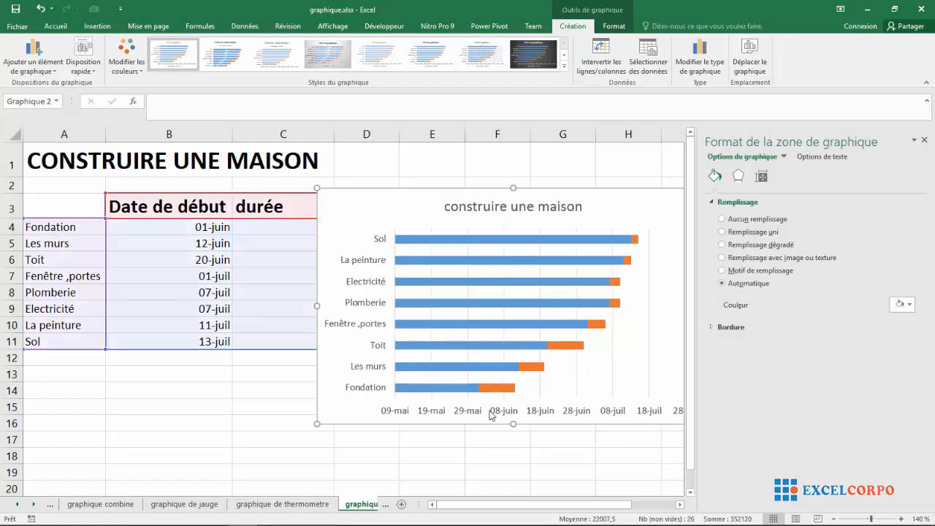
click(924, 140)
click(757, 216)
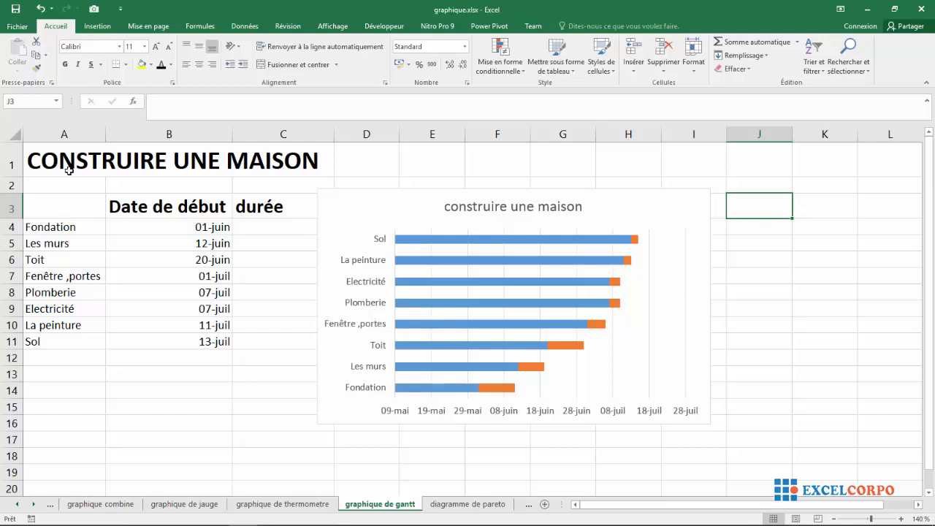
Set the chart's vertical task axis to list its categories in reverse order.
click(73, 134)
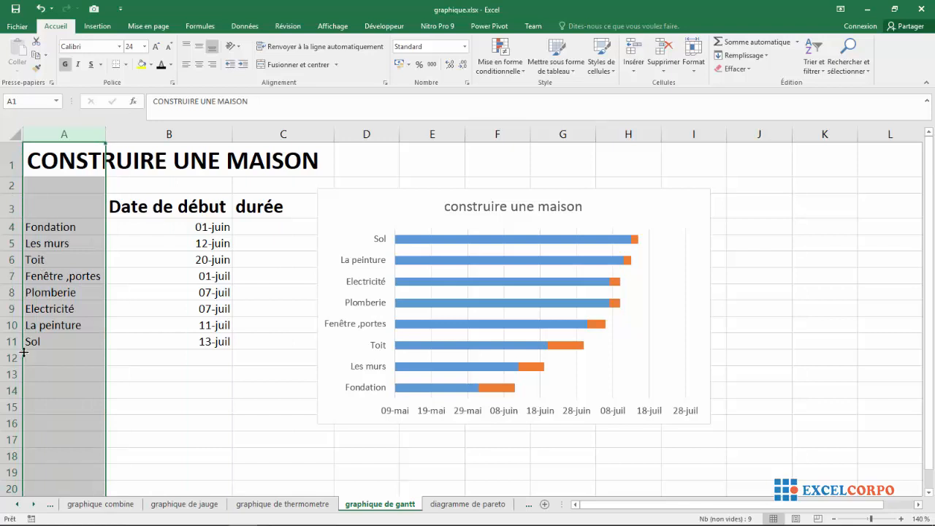
click(369, 236)
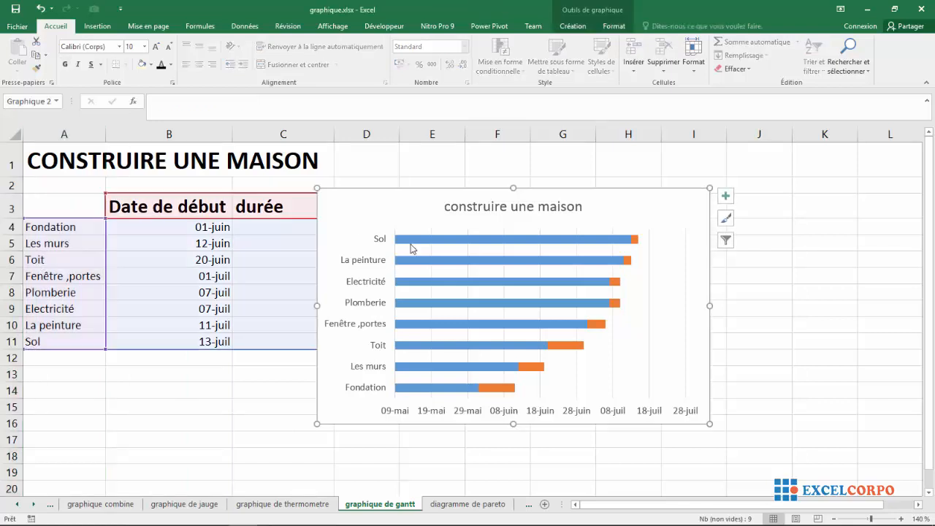
click(375, 388)
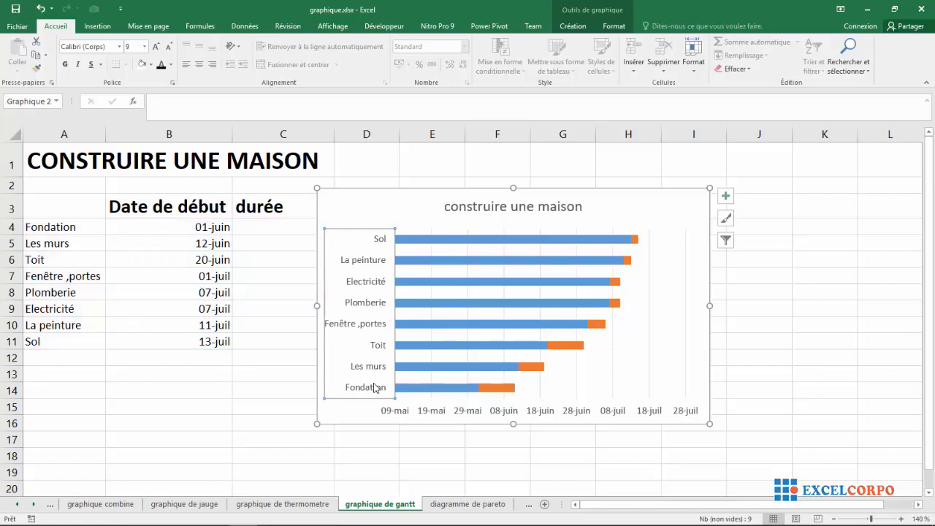
right_click(375, 388)
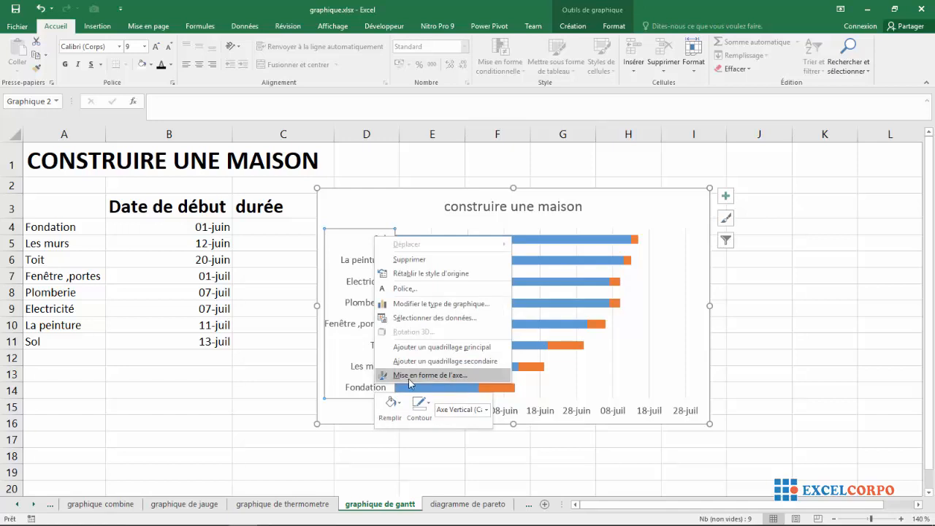
click(410, 376)
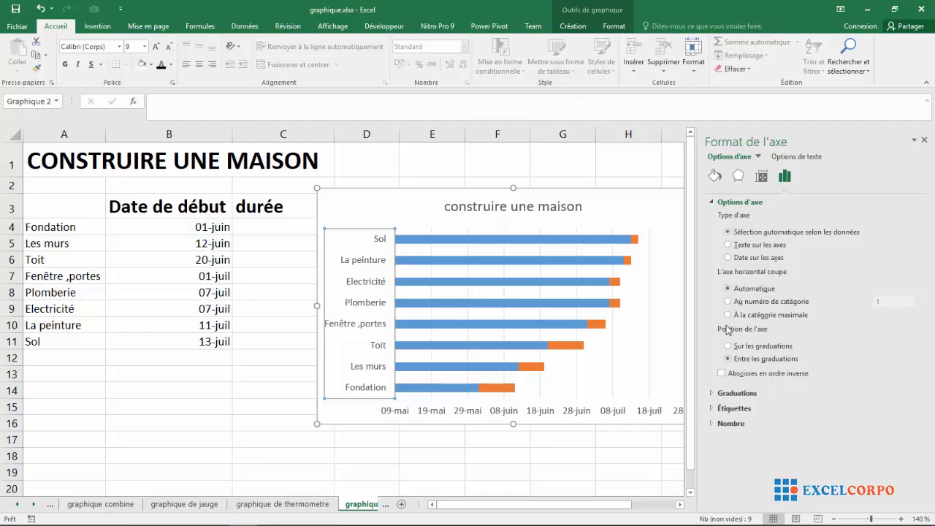
click(723, 373)
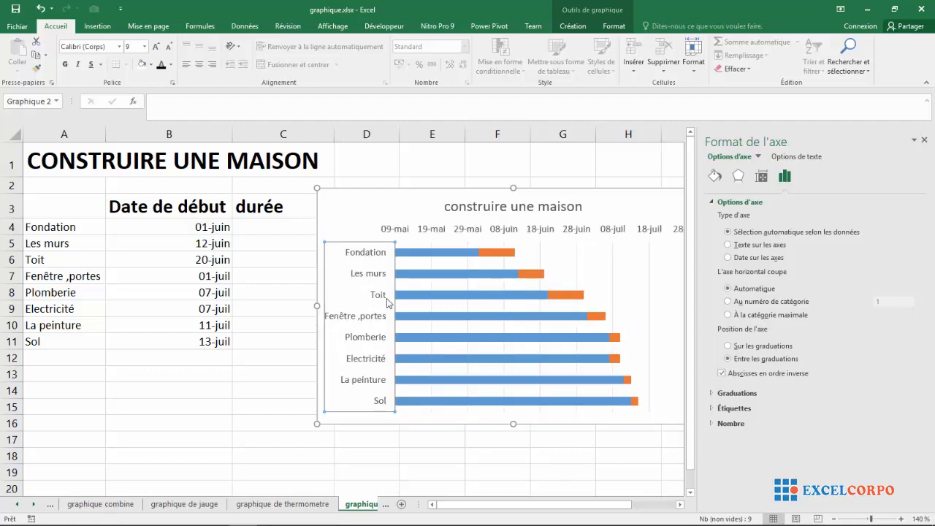
Delete the chart's major vertical gridlines and close the formatting pane.
click(651, 263)
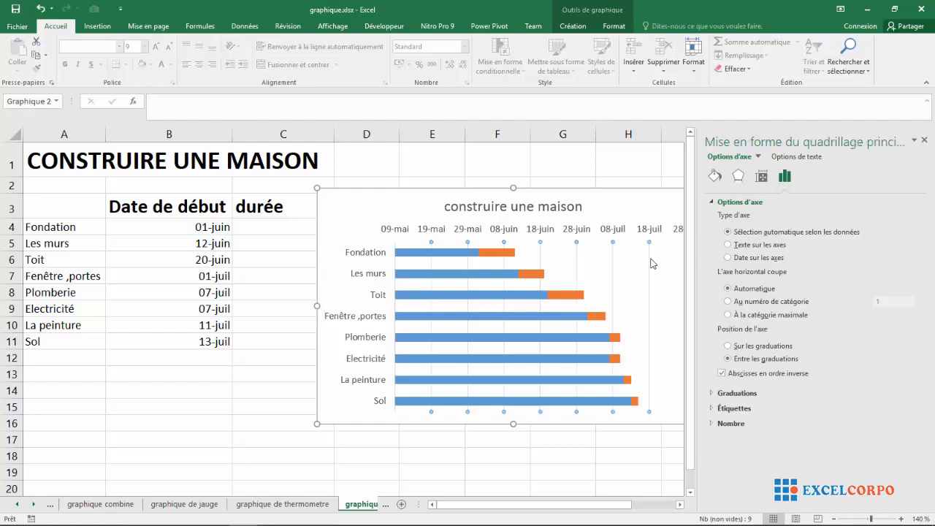
drag(896, 145, 934, 141)
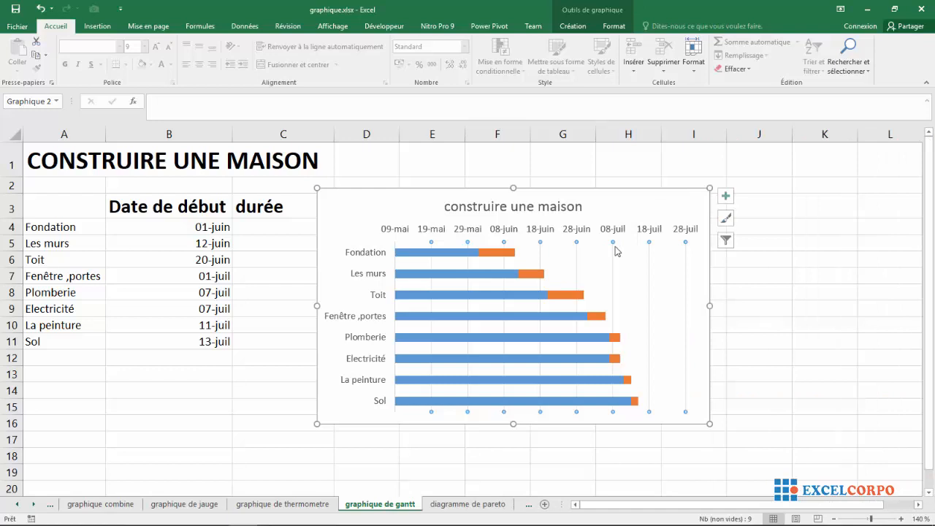
click(615, 251)
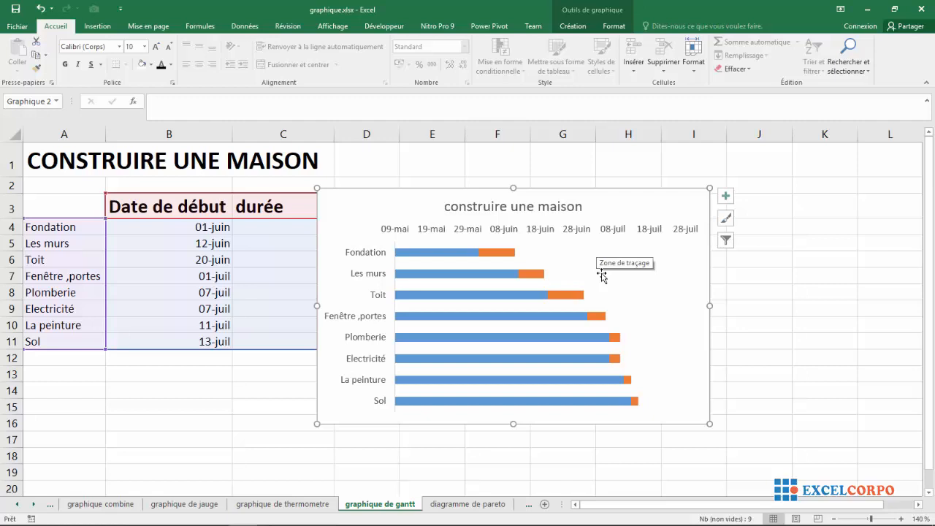
Format the "Date de début" series with no fill so only the duration bars show.
click(468, 275)
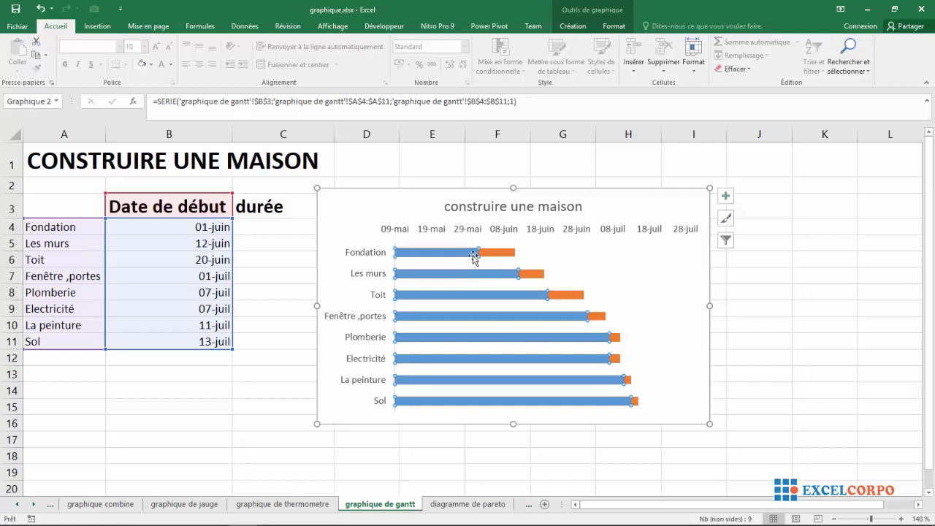
right_click(486, 295)
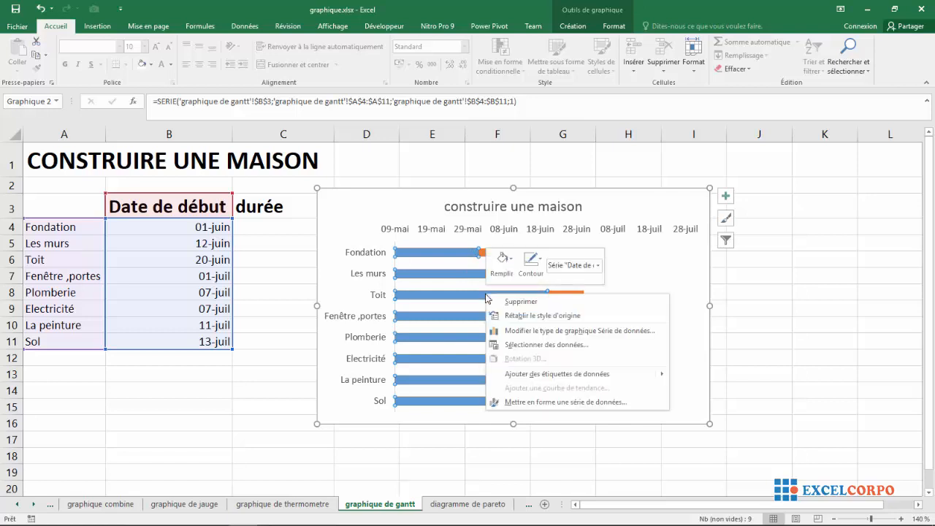
click(535, 403)
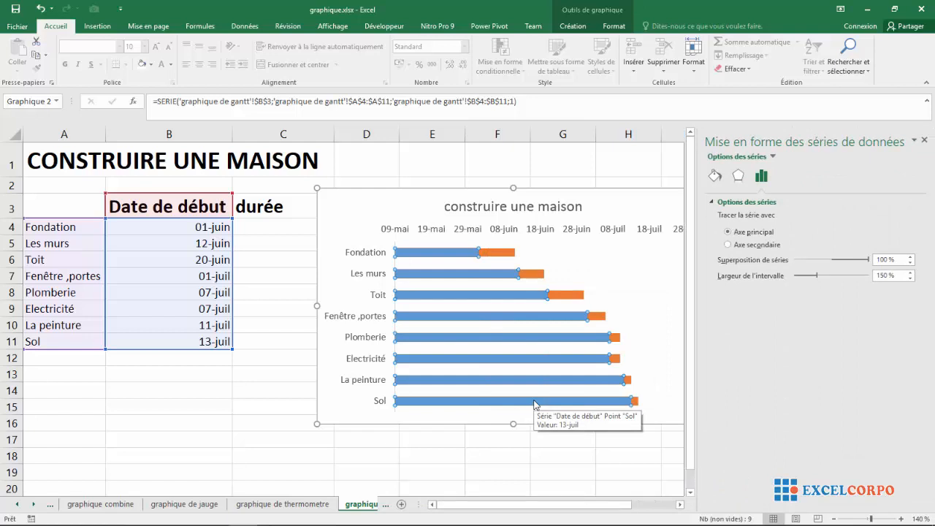
click(715, 181)
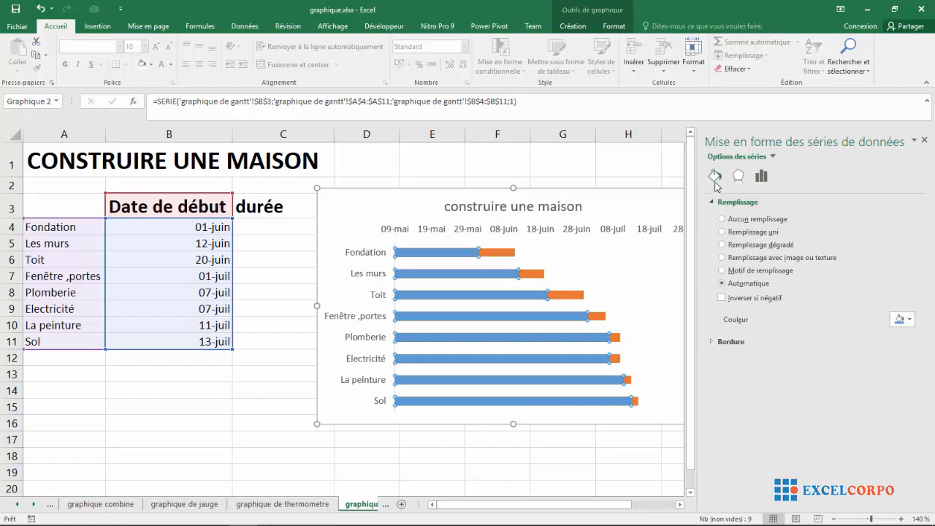
click(723, 220)
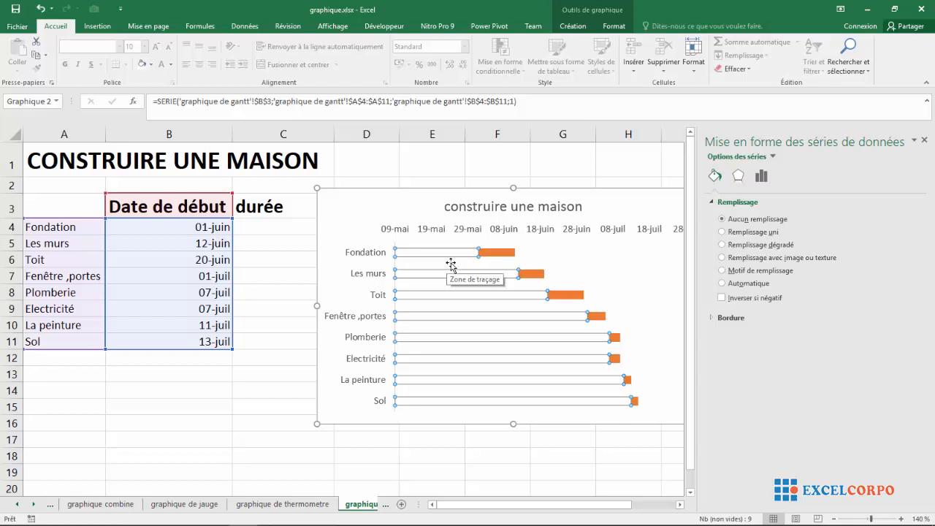
click(585, 282)
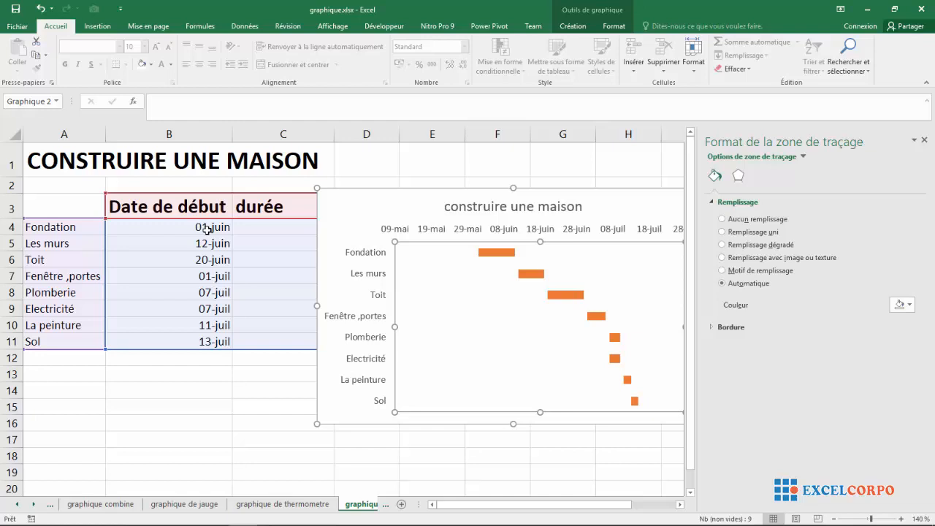
Examine the limits and units in the horizontal date axis's format options.
click(407, 232)
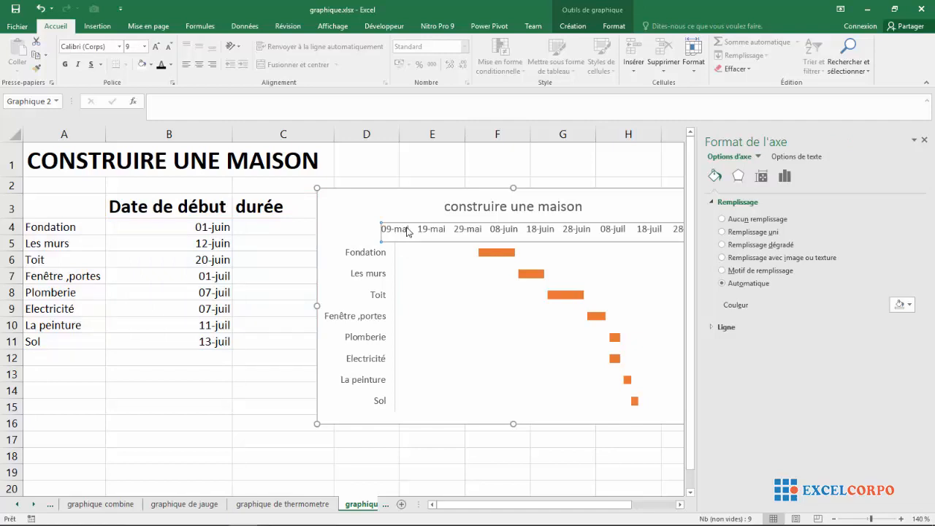
right_click(407, 231)
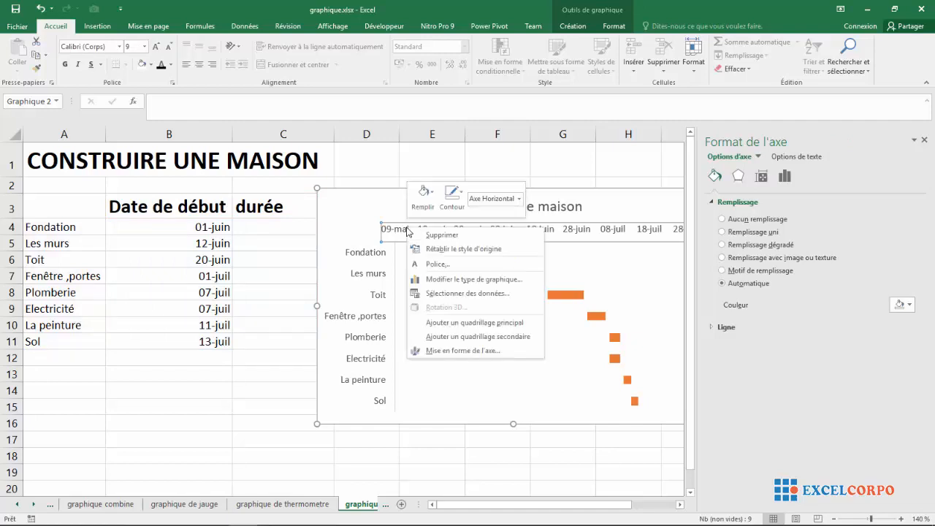
click(438, 351)
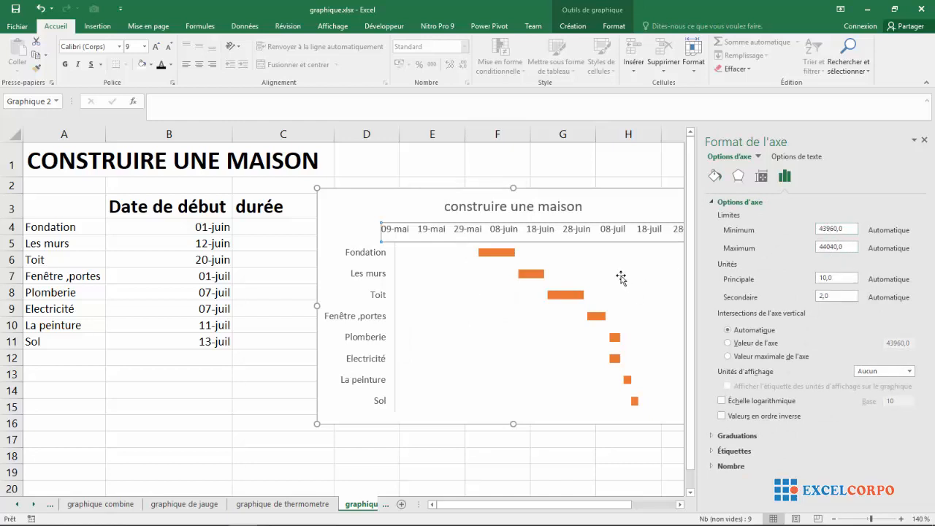
click(925, 139)
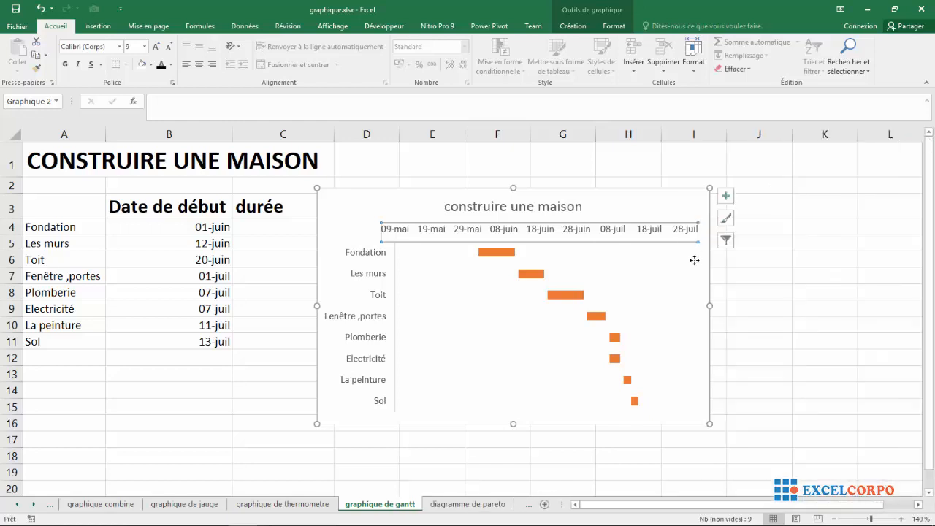
click(694, 260)
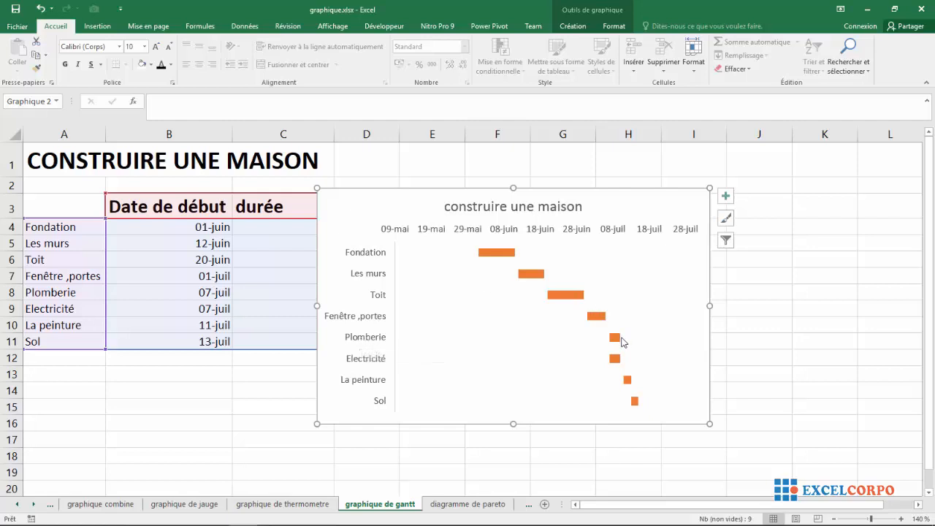
mouse_move(610, 342)
click(621, 257)
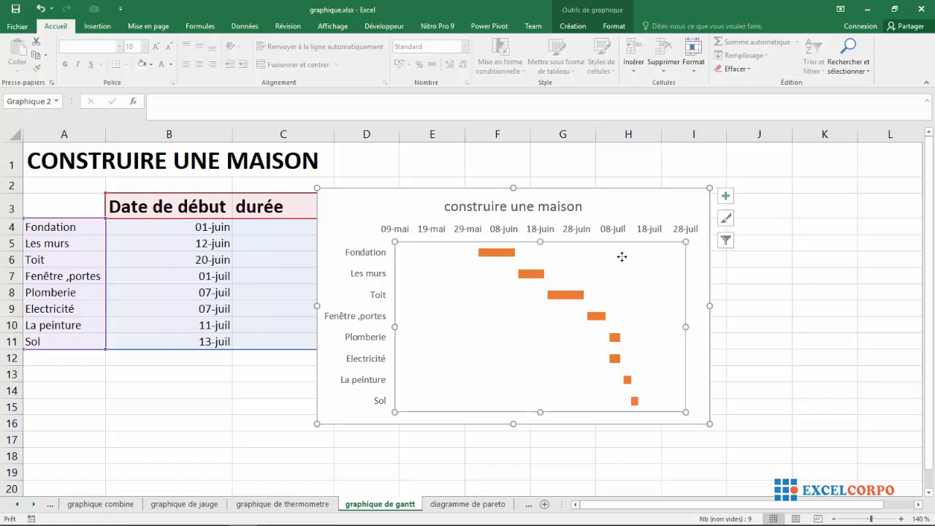